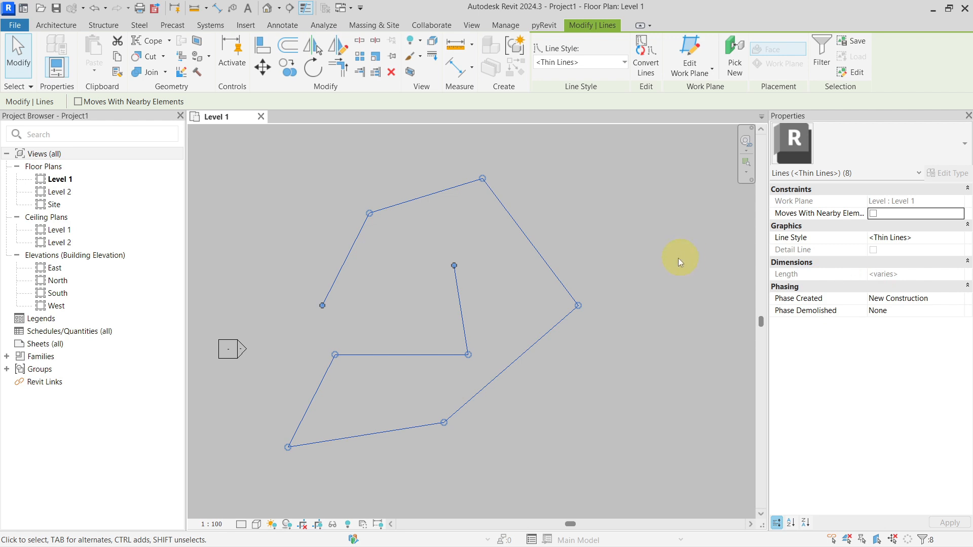
Step: Select the entire connected chain of model lines through its upper segment, and clear the selection
left_click(481, 257)
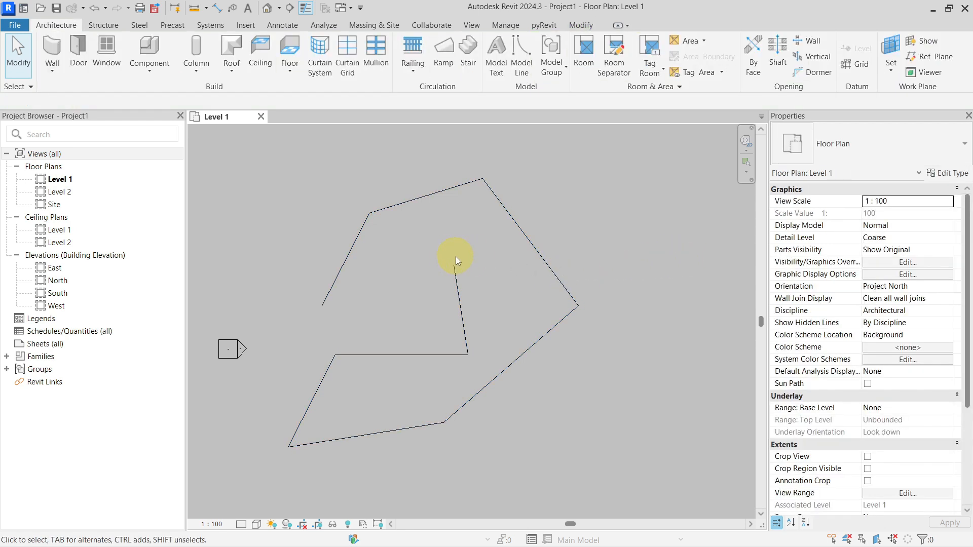
left_click(432, 199)
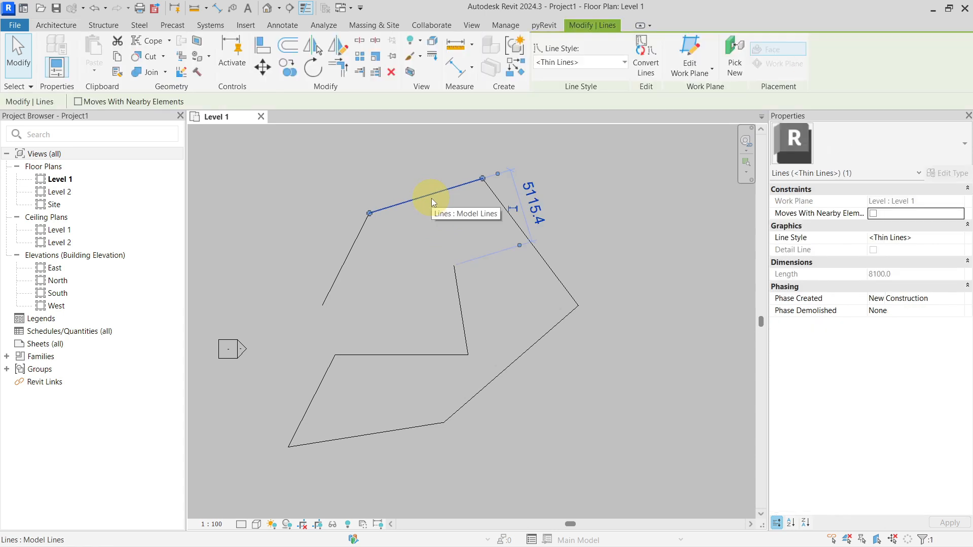
key("Tab")
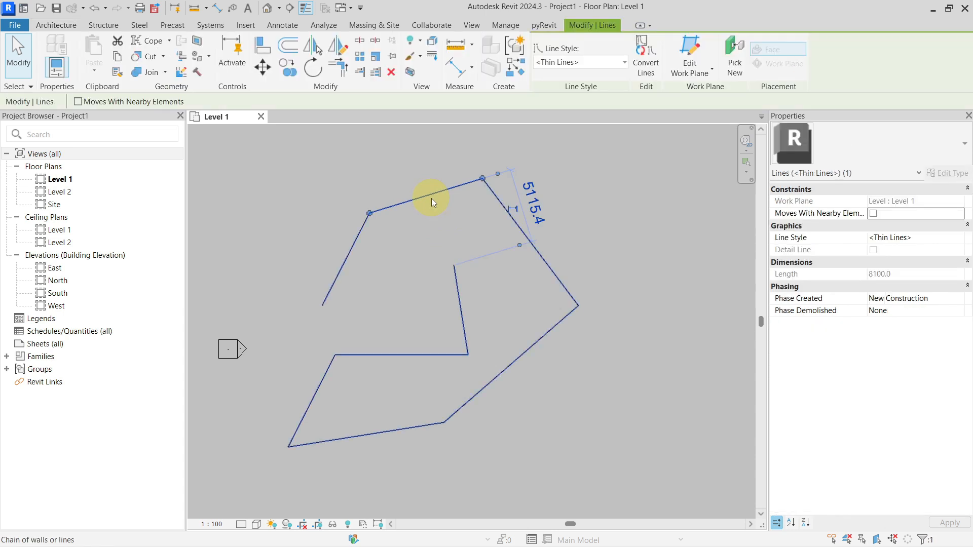
left_click(432, 199)
key("Escape")
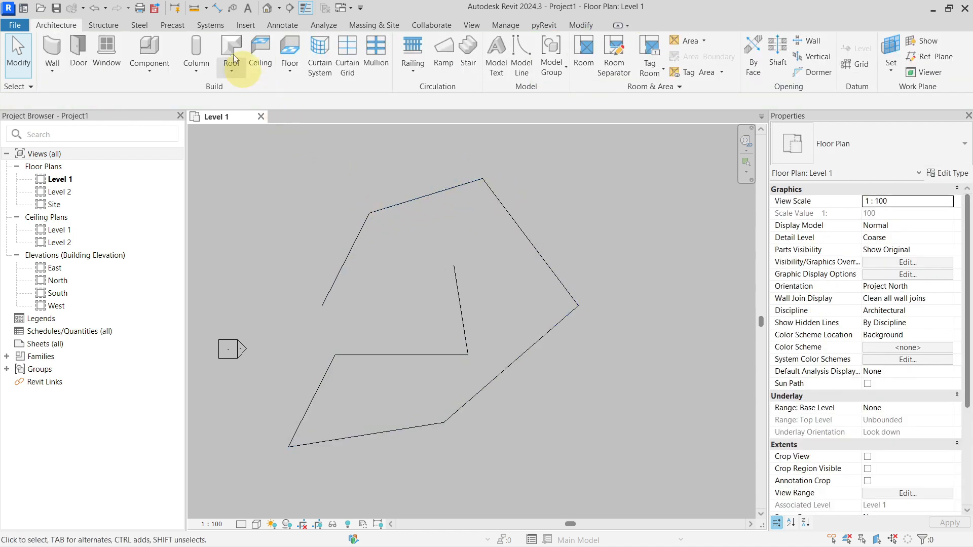
Step: Measure the total length of the connected model line chain with Measure Along an Element
left_click(206, 9)
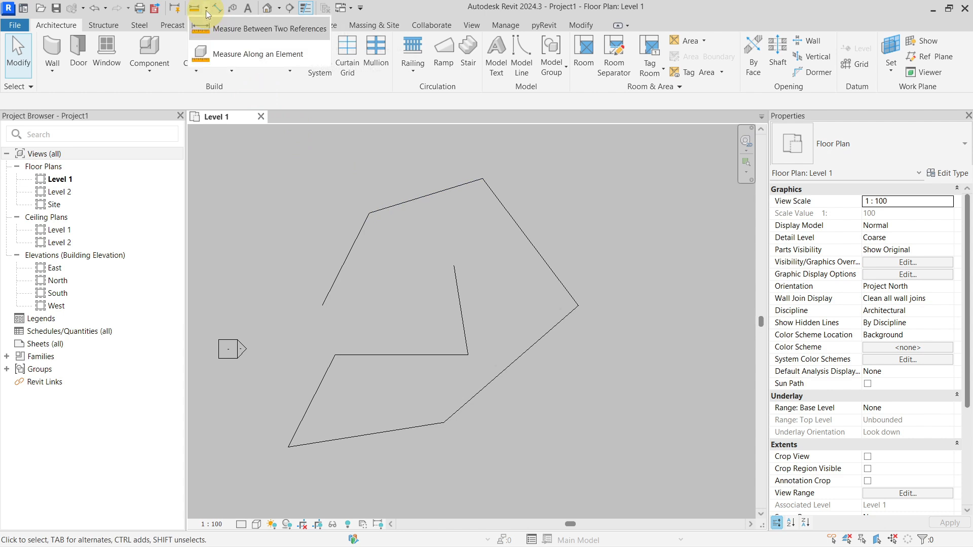
left_click(229, 53)
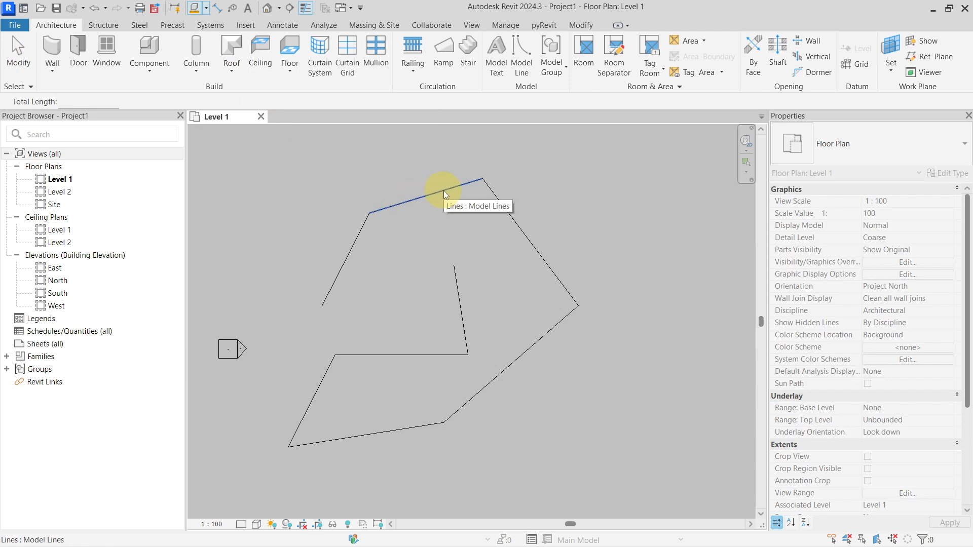
key("Tab")
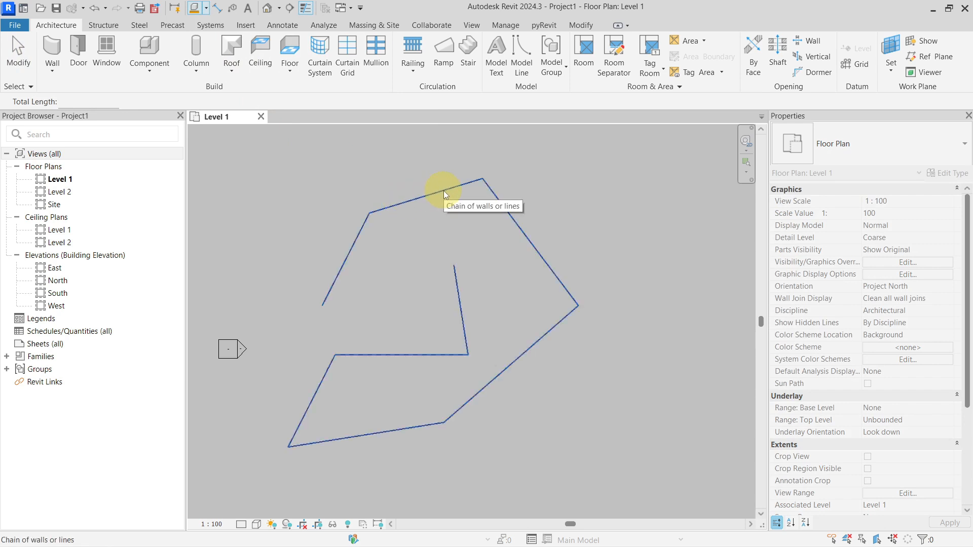
left_click(444, 194)
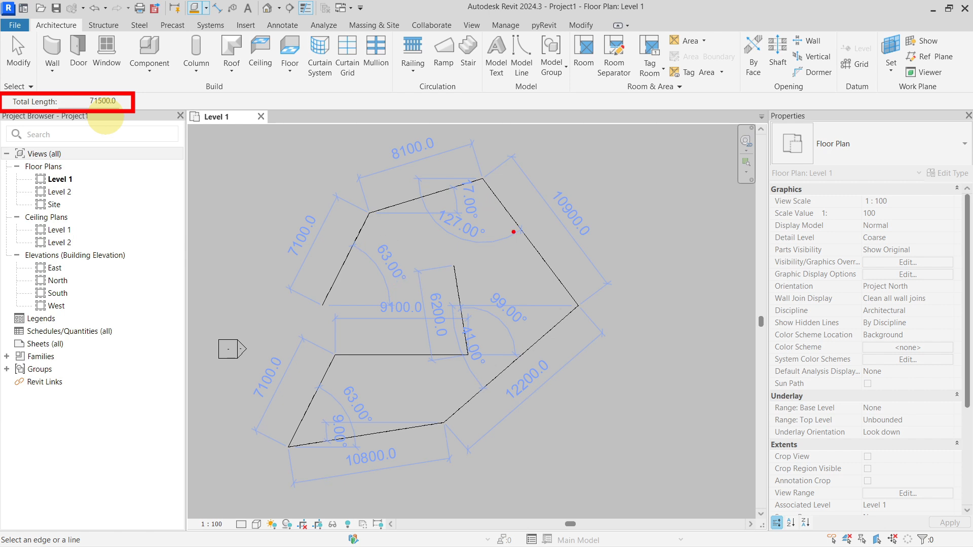
key("Escape")
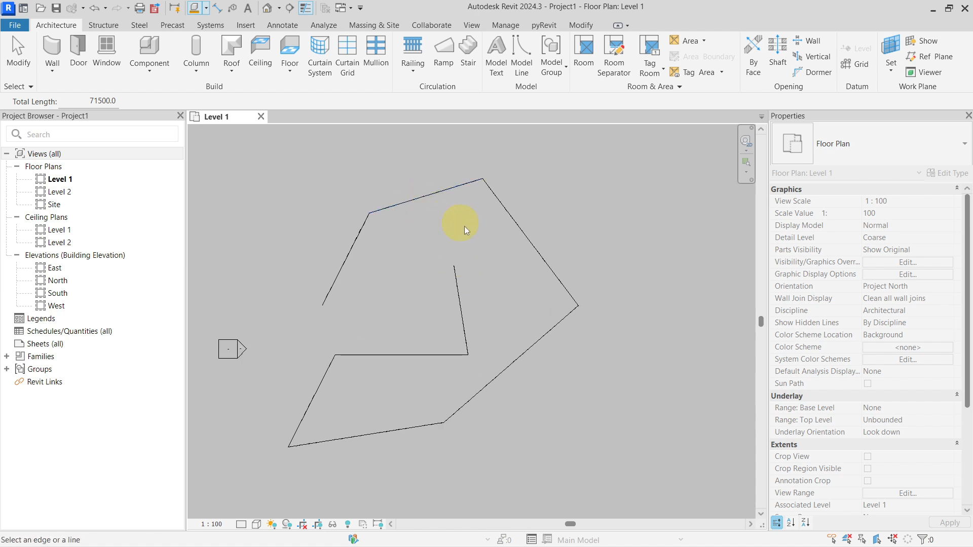
Step: Draw an open chain of eight connected detail lines, about 67,000 mm long in total, to the right of the existing model line chain
scroll(462, 221, "down", 1)
middle_click_drag(540, 241, 476, 237)
key("d")
key("l")
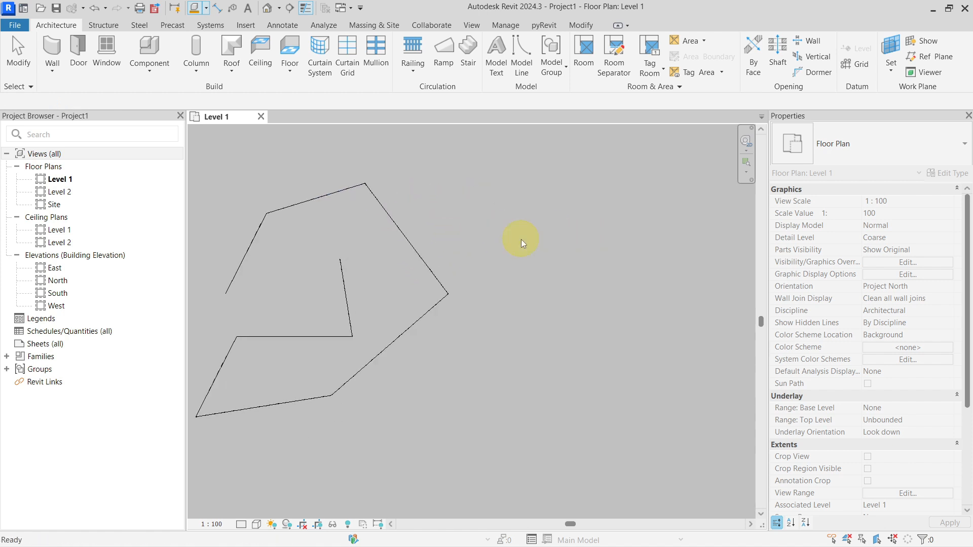
middle_click_drag(571, 285, 417, 286)
left_click(490, 291)
left_click(473, 188)
left_click(608, 155)
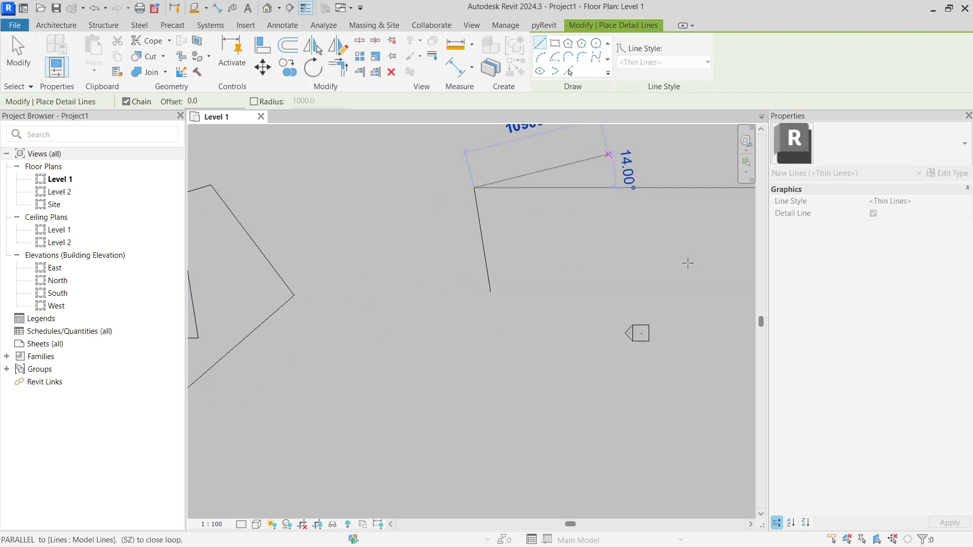
left_click(688, 261)
left_click(579, 260)
left_click(579, 345)
left_click(562, 411)
left_click(424, 396)
left_click(386, 332)
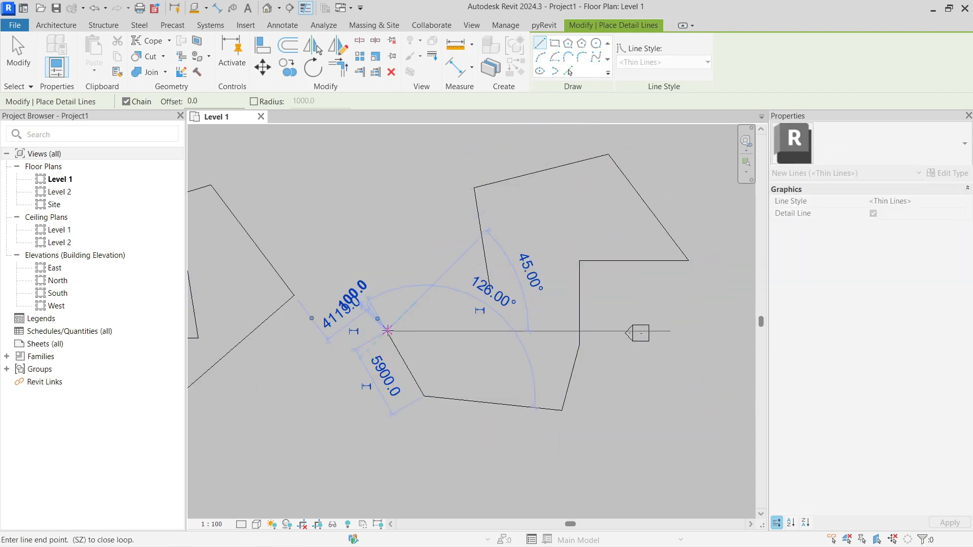
key("Escape")
key("Escape")
middle_click_drag(445, 349, 408, 348)
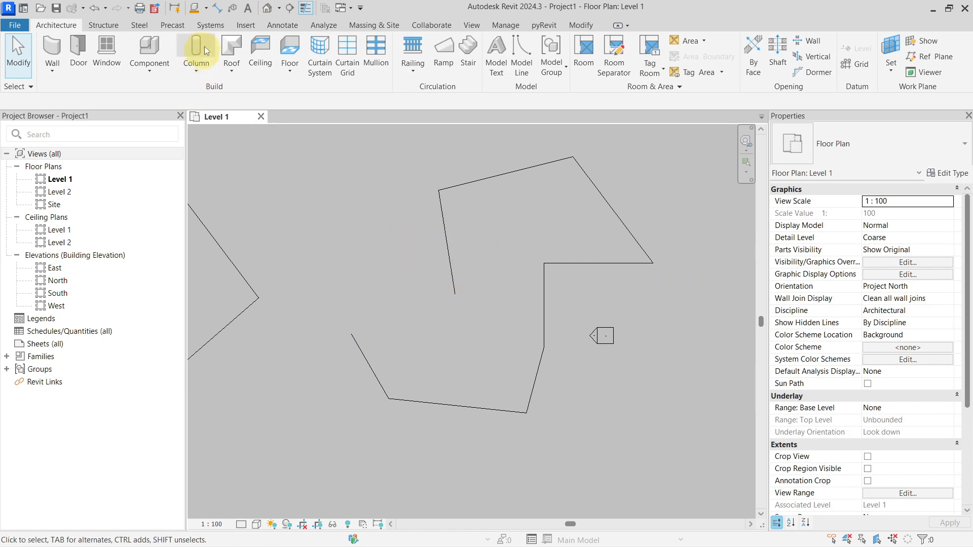
Step: Convert the whole new chain of eight detail lines into model lines
left_click(196, 12)
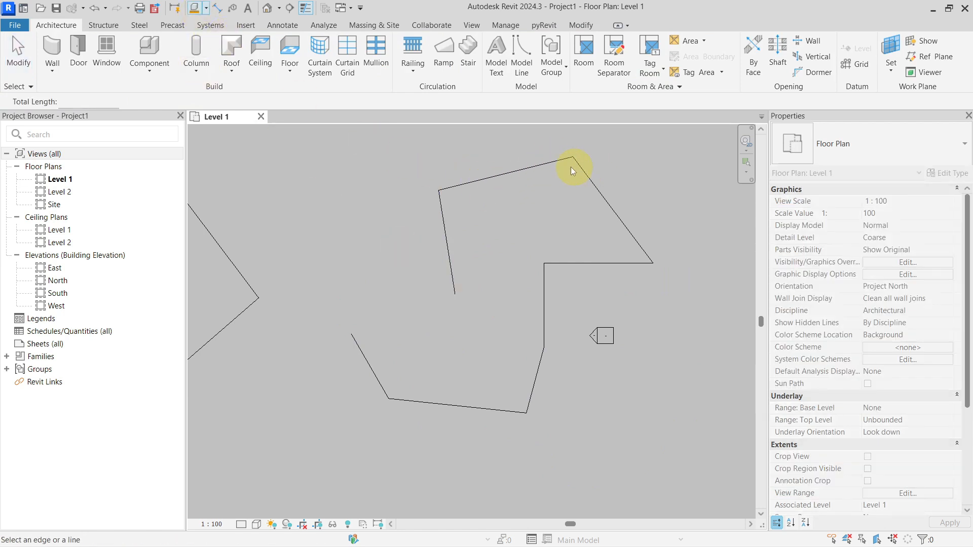
key("Escape")
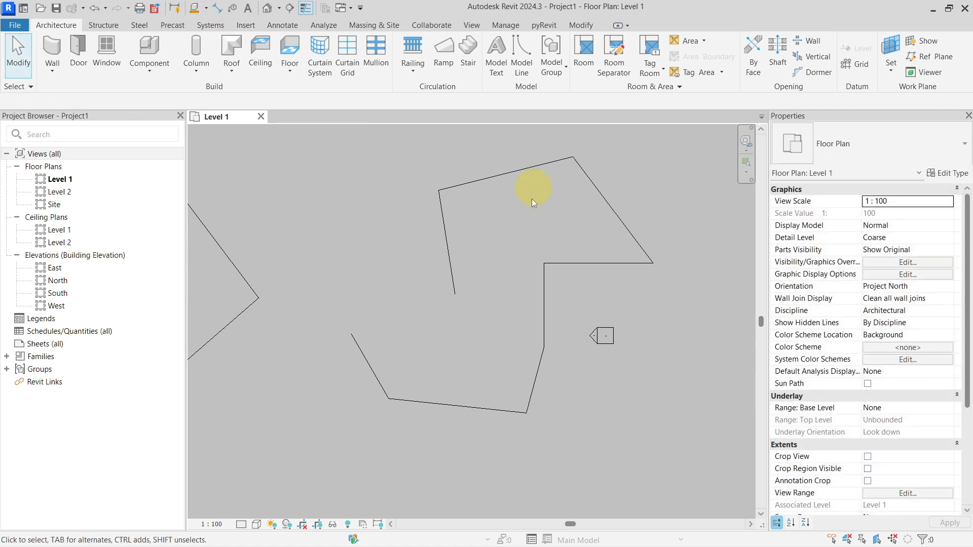
left_click(533, 166)
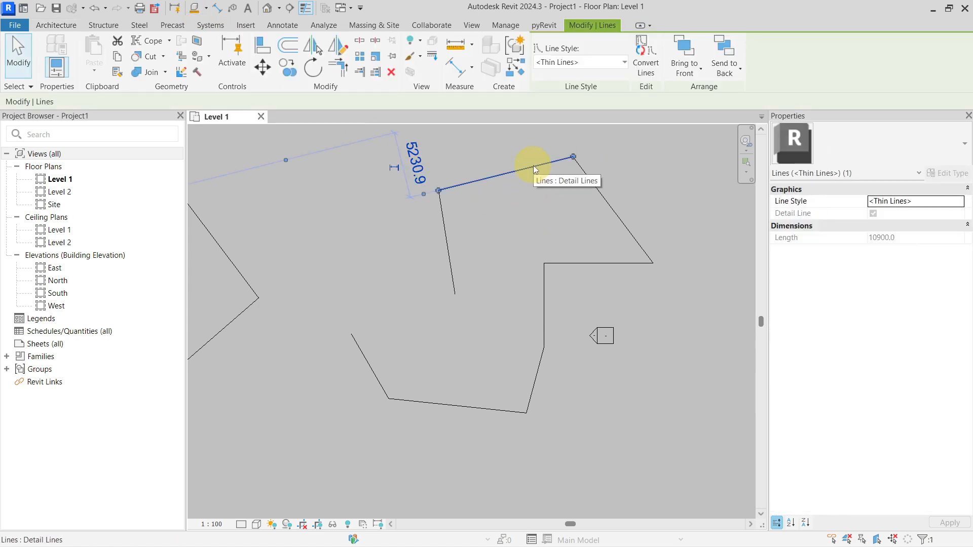
key("Tab")
left_click(533, 165)
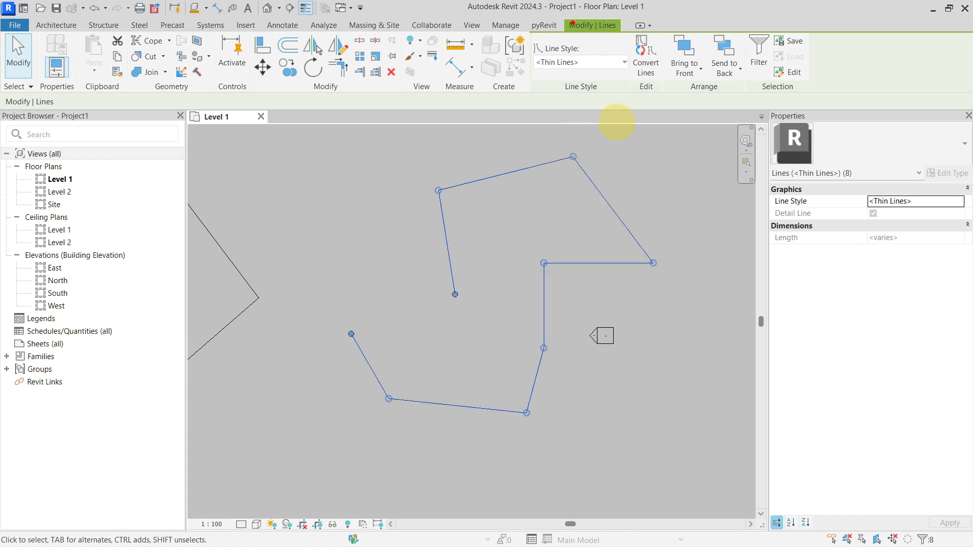
left_click(647, 66)
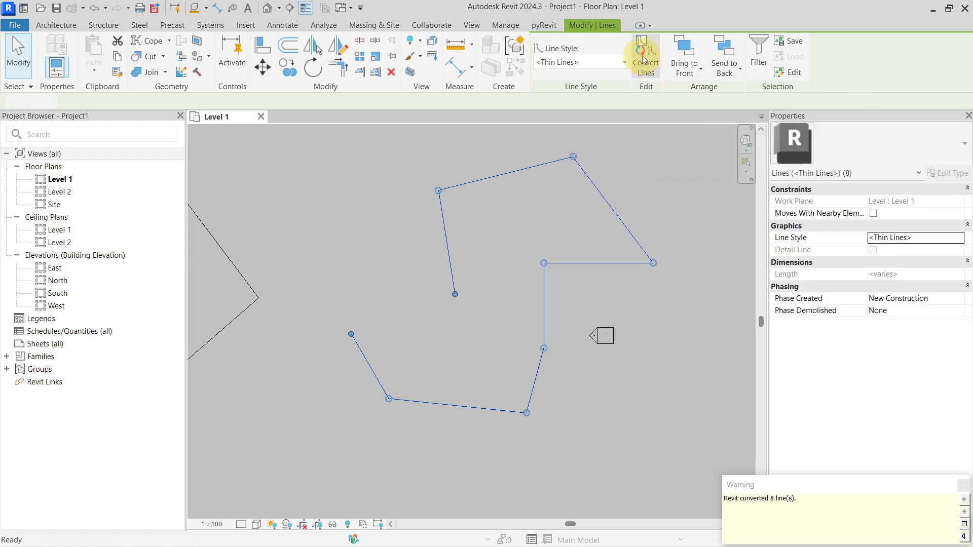
left_click(549, 220)
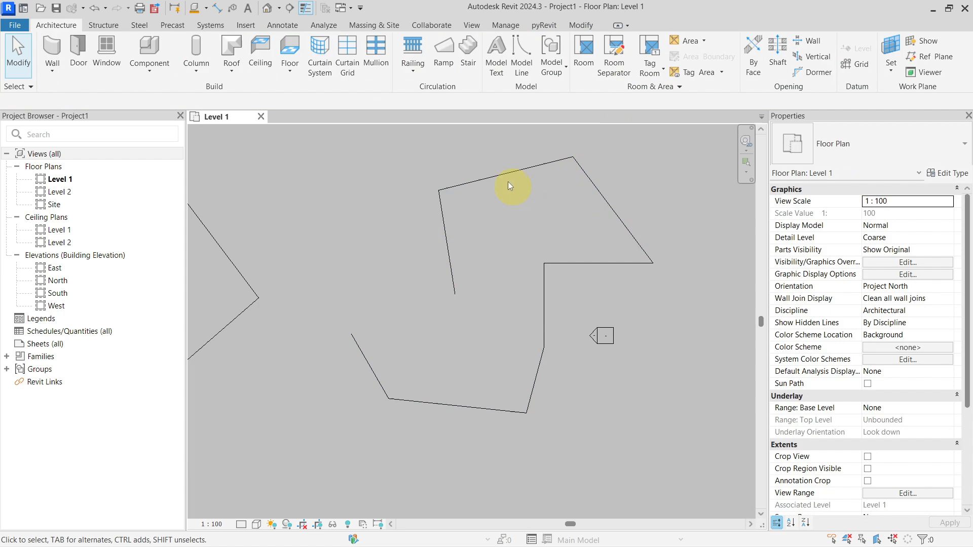
Step: Measure the total length of the converted line chain with Measure Along an Element and highlight the total length value
left_click(196, 8)
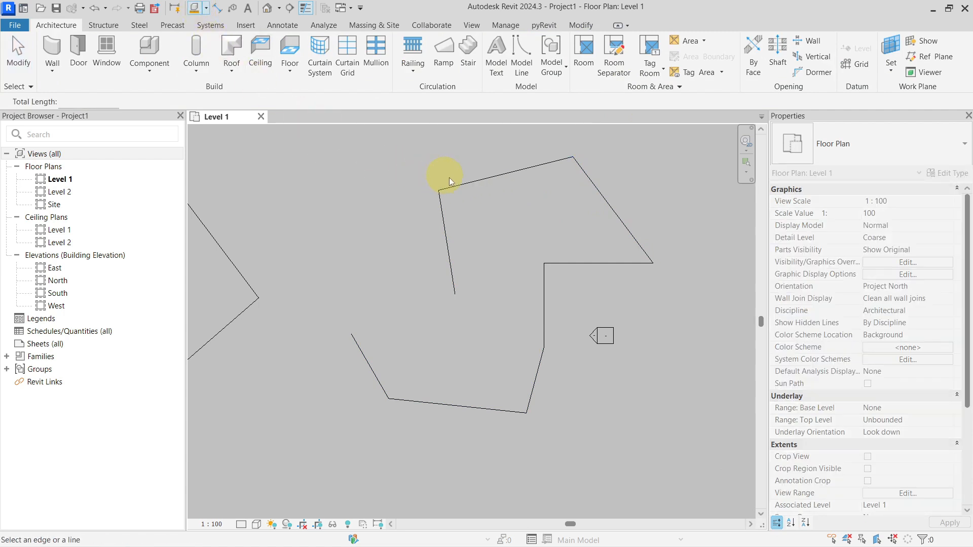
key("Tab")
left_click(471, 186)
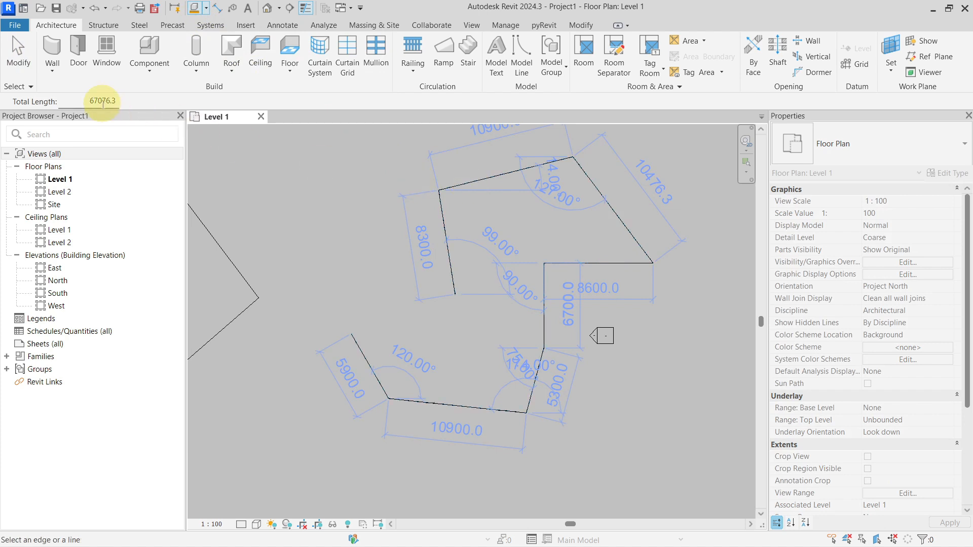
left_click_drag(85, 101, 136, 102)
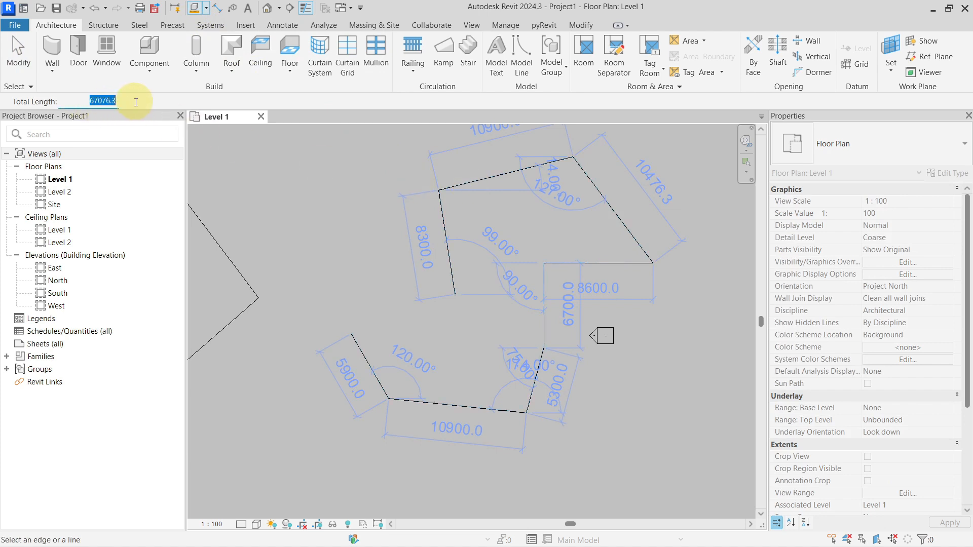
key("Tab")
left_click(476, 184)
key("Escape")
key("Escape")
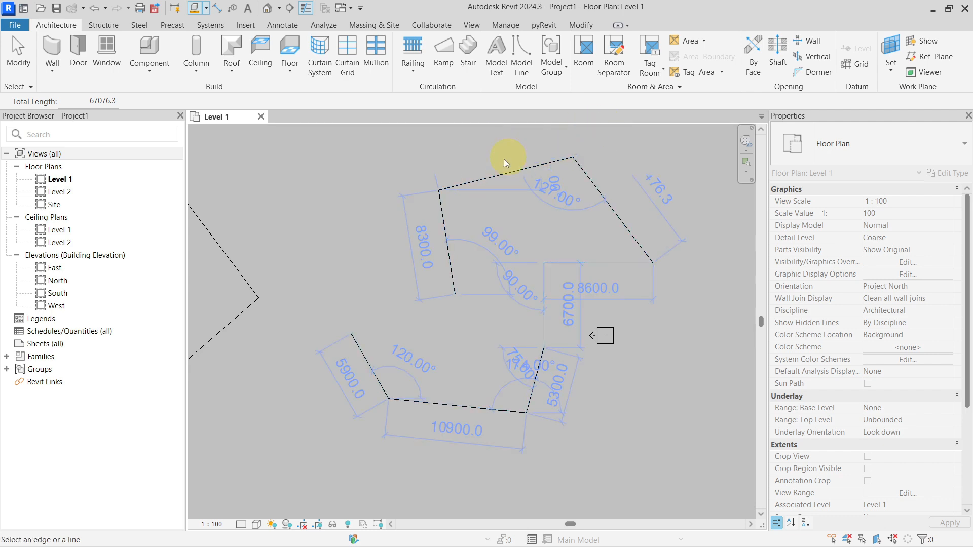
Step: Convert the whole right-hand chain of model lines back into detail lines and check the line type of its upper segment
right_click(490, 156)
left_click(496, 160)
key("Tab")
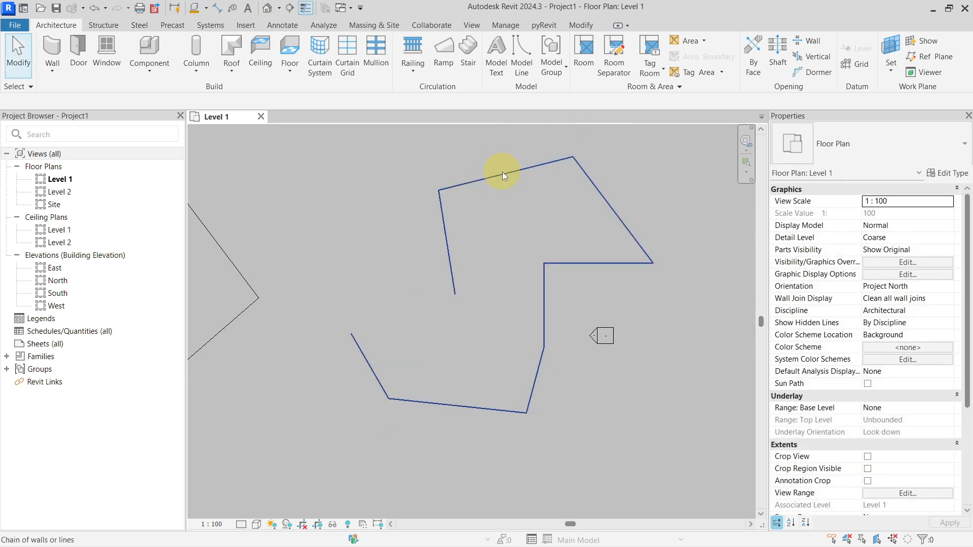
left_click(530, 160)
left_click(645, 56)
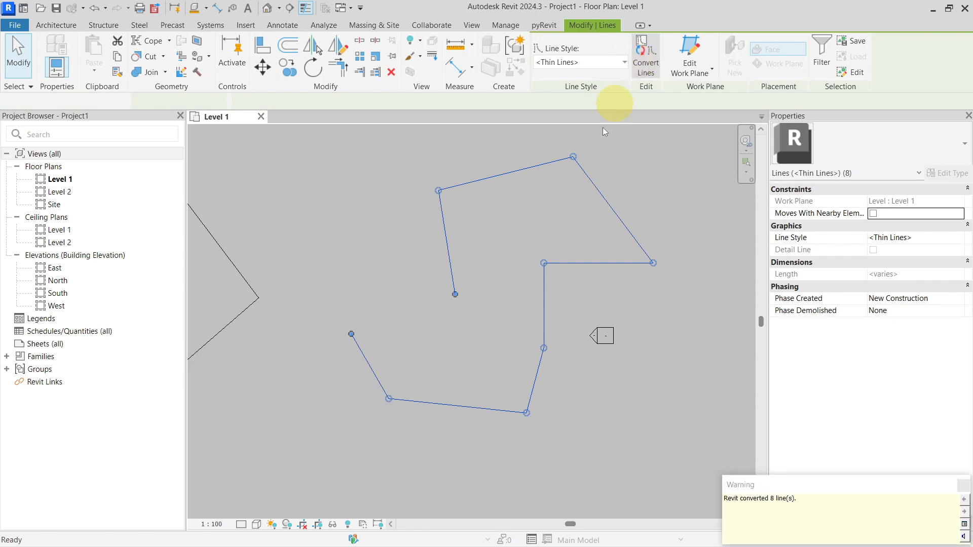
key("Escape")
left_click(531, 171)
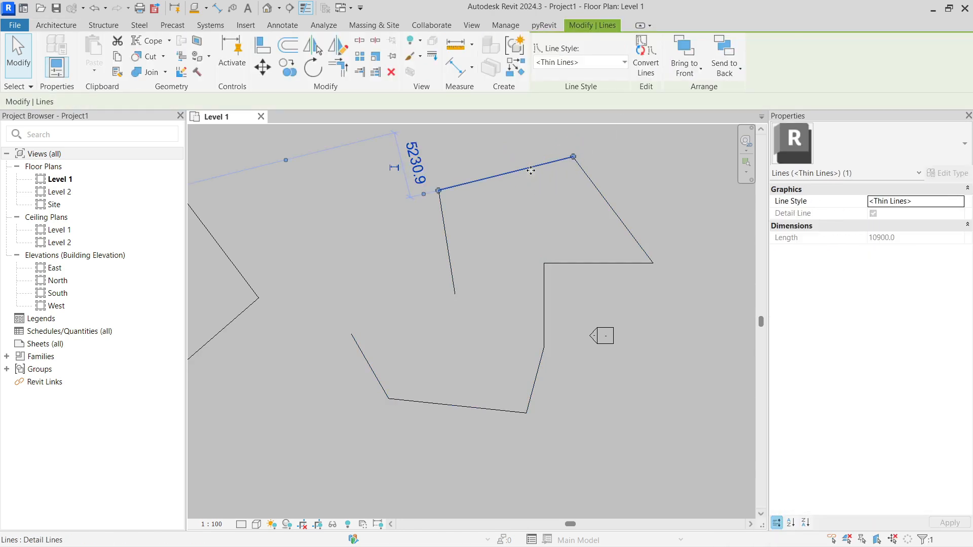
key("Escape")
Step: Round the two upper corners of the right-hand detail line chain with Fillet Arc at a fixed radius of 500
scroll(530, 171, "down", 3)
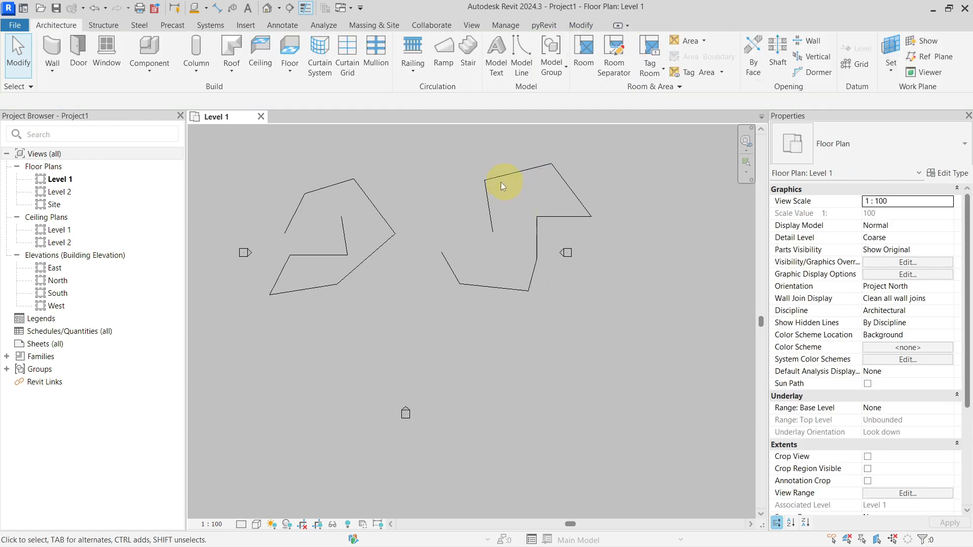
middle_click_drag(500, 181, 504, 266)
scroll(503, 269, "up", 2)
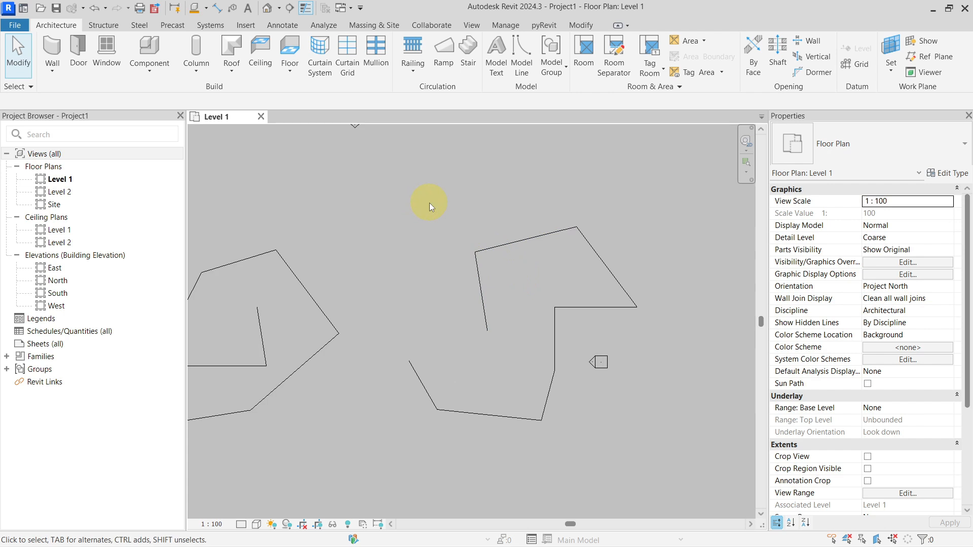
key("d")
key("l")
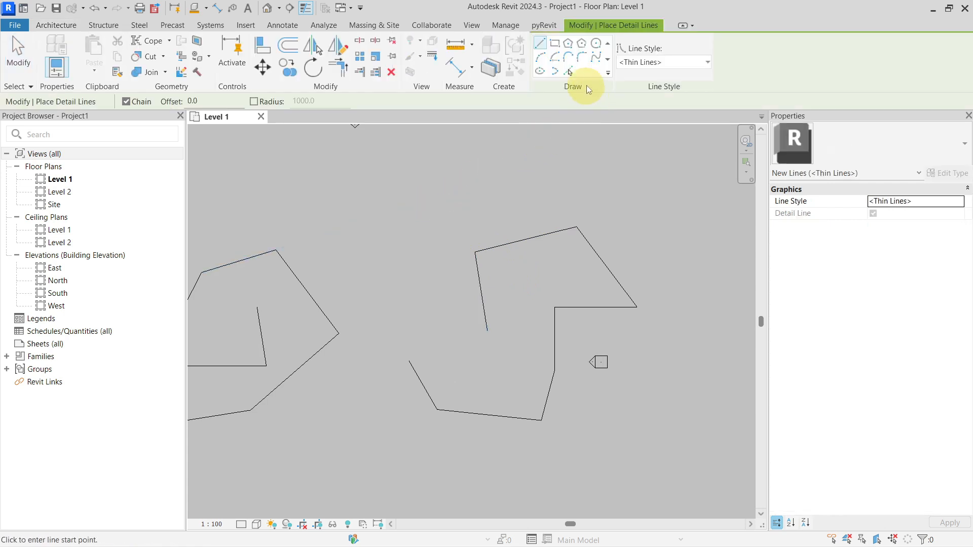
left_click(581, 57)
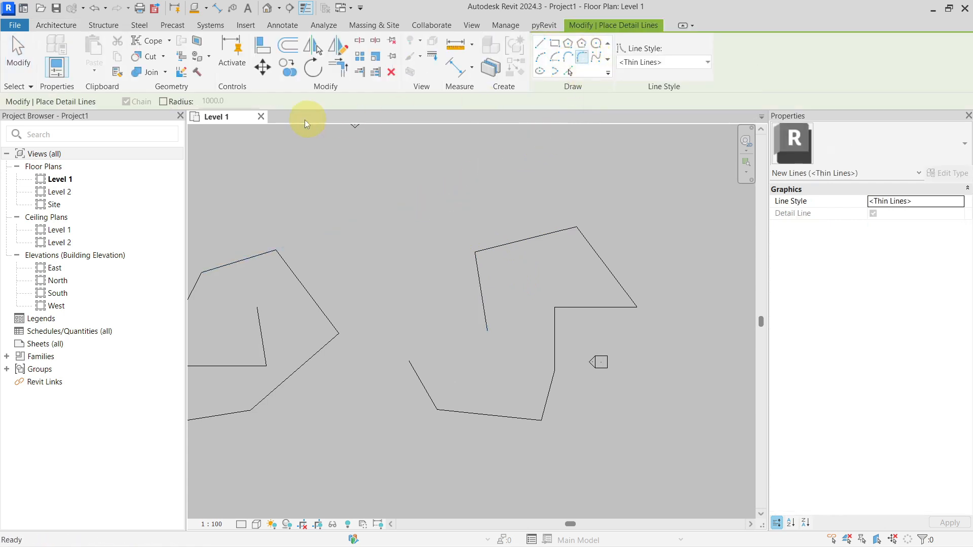
left_click(163, 102)
left_click(225, 101)
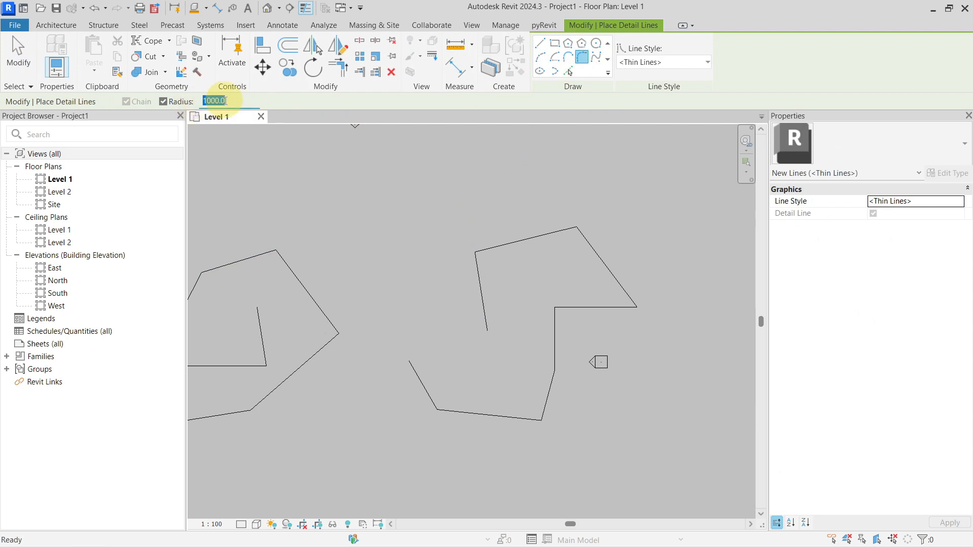
type("500")
key("Return")
left_click(476, 263)
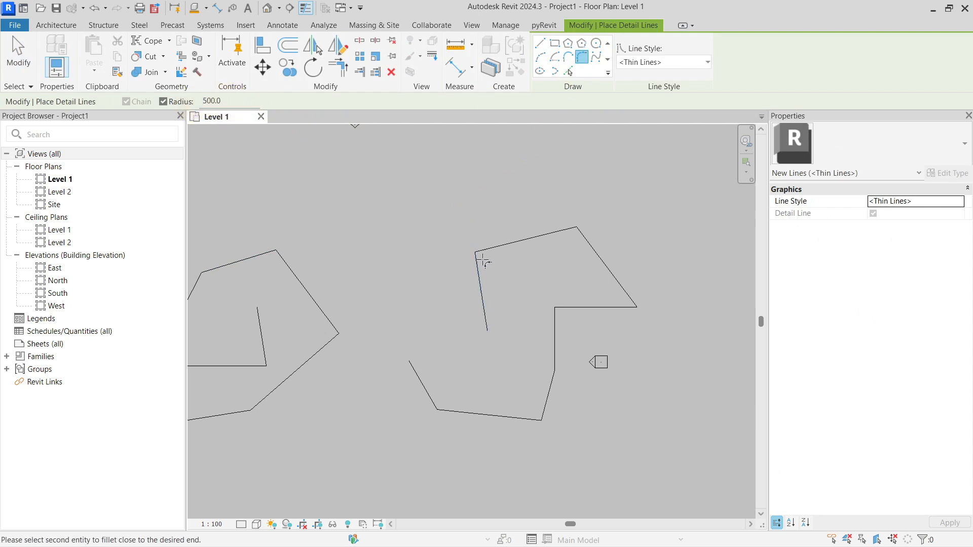
left_click(497, 252)
left_click(561, 231)
left_click(590, 245)
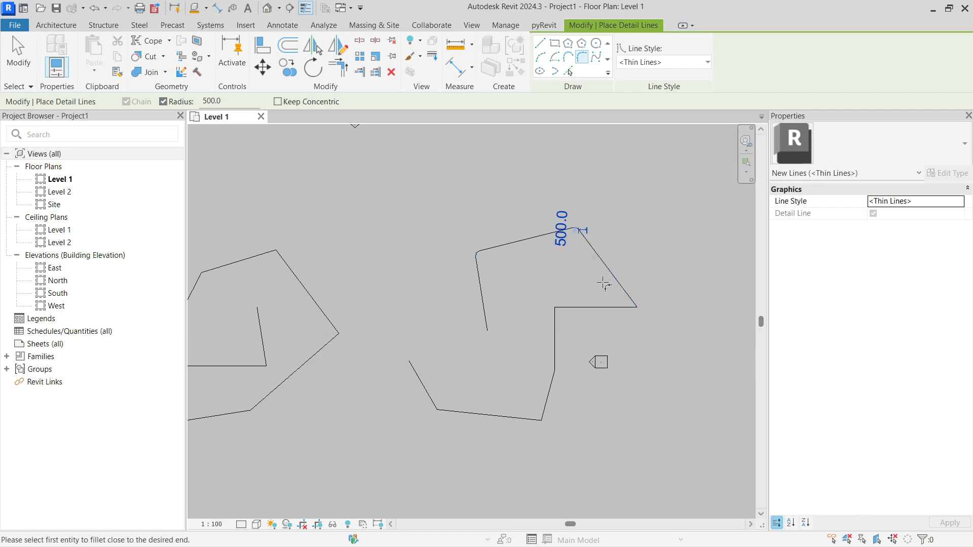
Step: Fillet the inner corner between the horizontal and vertical detail lines with the same 500 radius
scroll(608, 294, "up", 3)
left_click(557, 318)
left_click(516, 332)
middle_click_drag(552, 315, 551, 312)
key("Escape")
key("Escape")
Step: Set the radius of the inner corner's fillet arc to 1500
left_click(520, 320)
left_click(536, 326)
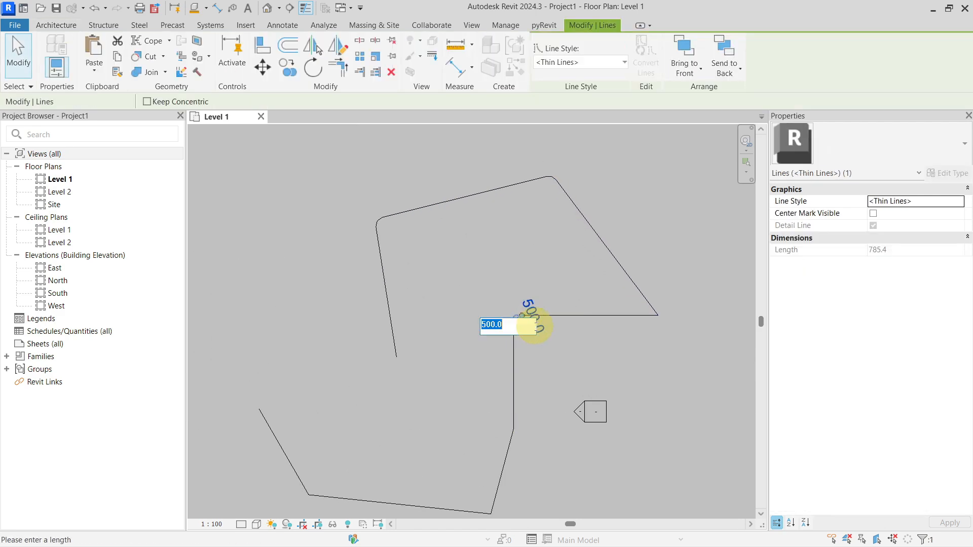
type("1500")
key("Return")
key("Escape")
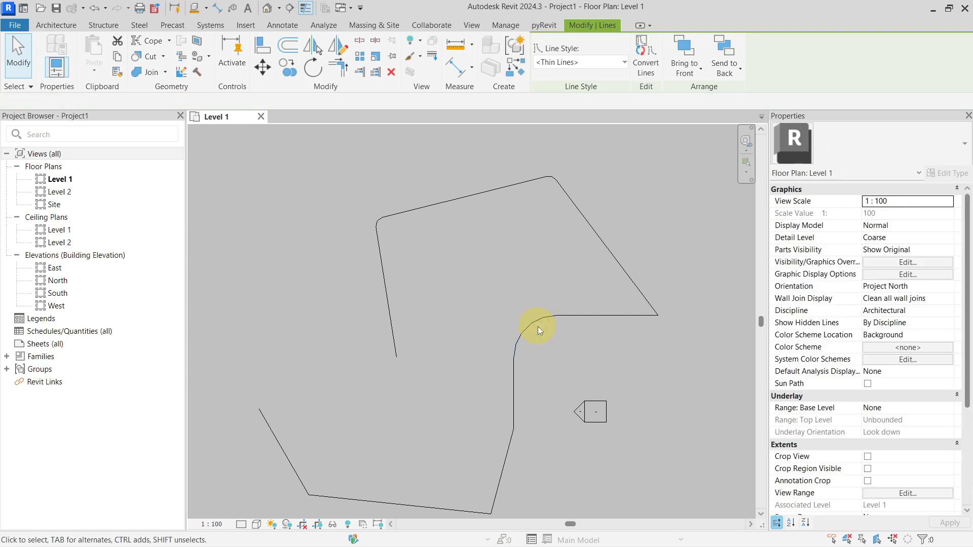
Step: Select the whole filleted detail line chain and convert it into model lines
middle_click_drag(616, 351, 592, 332)
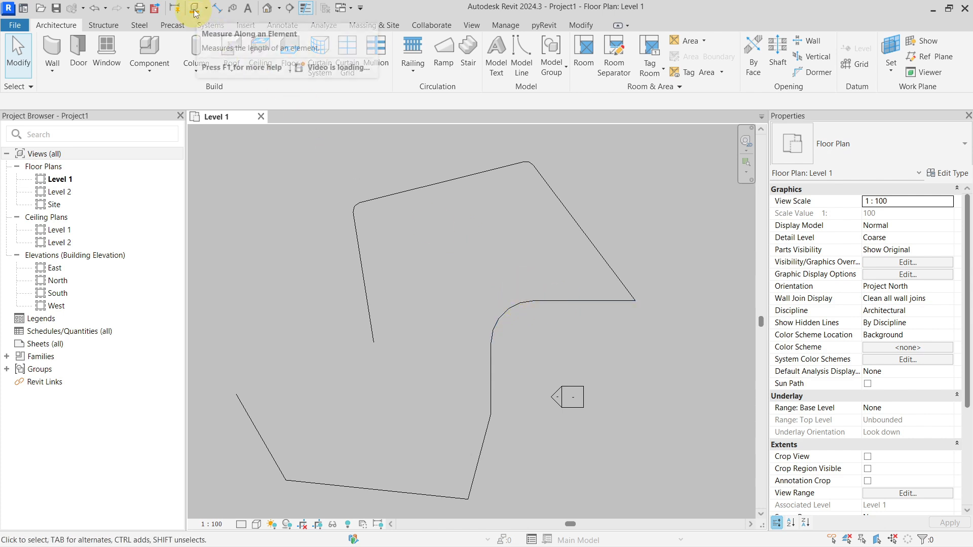
key("Tab")
left_click(560, 301)
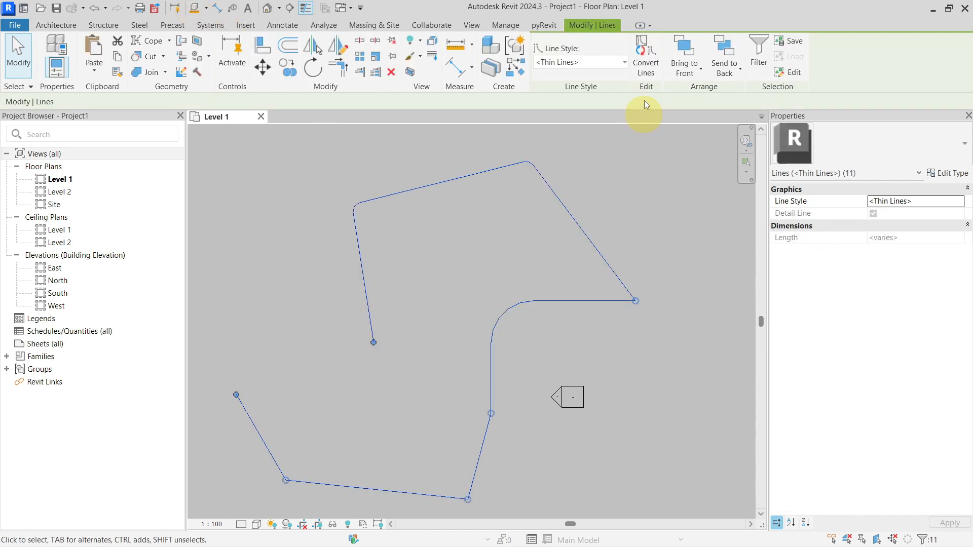
left_click(649, 61)
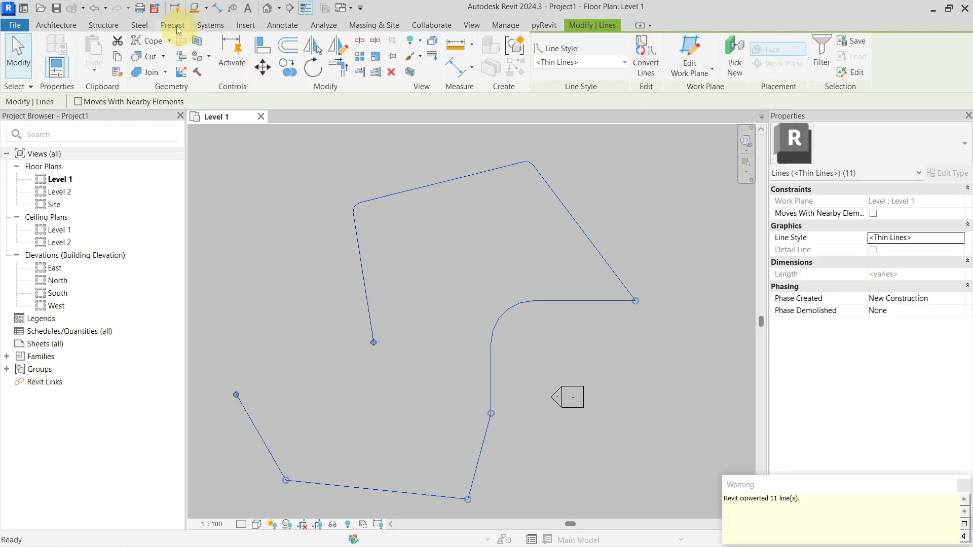
Step: Try to measure the total length of the filleted model line chain with Measure Along an Element
left_click(194, 8)
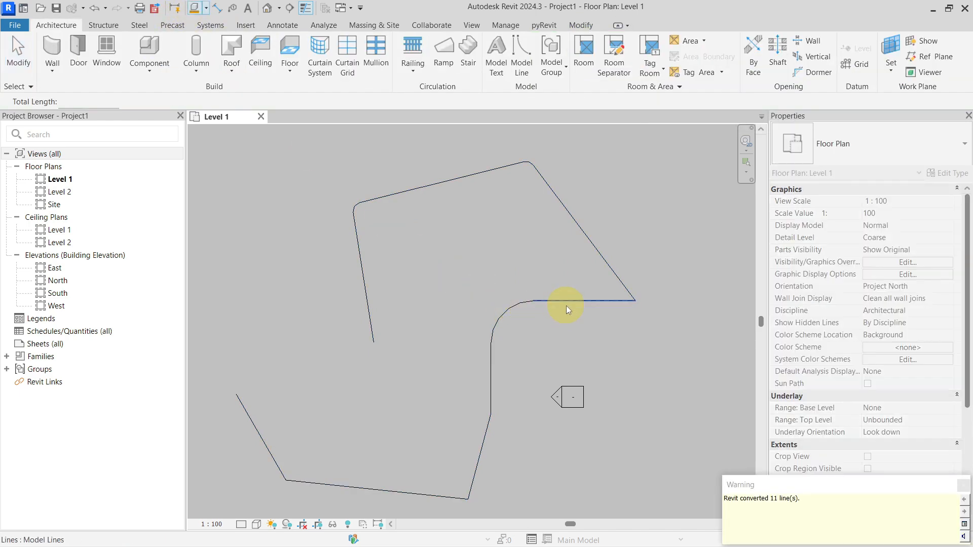
key("Tab")
key("Tab")
key("Tab")
key("Tab")
key("Tab")
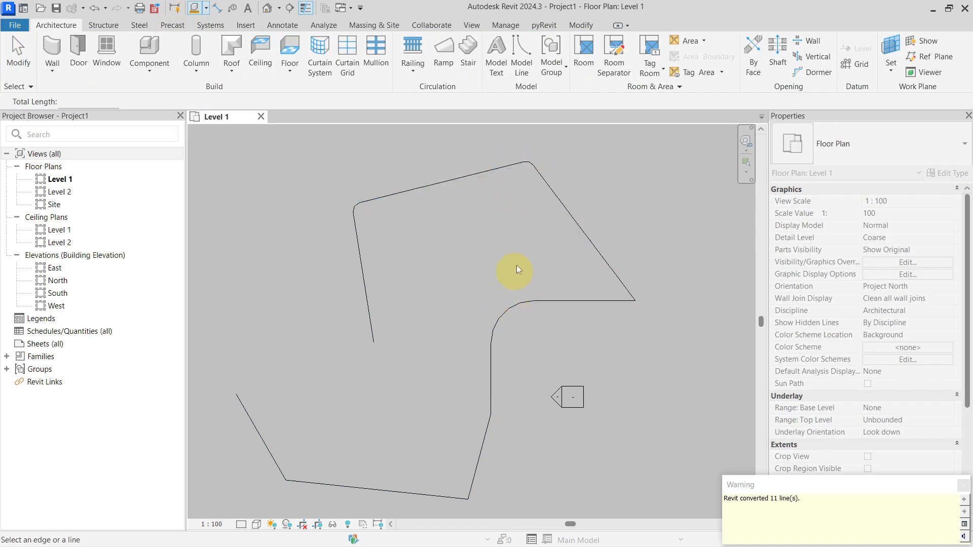
key("Escape")
Step: Select the entire filleted model line chain and convert it back into detail lines
right_click(581, 216)
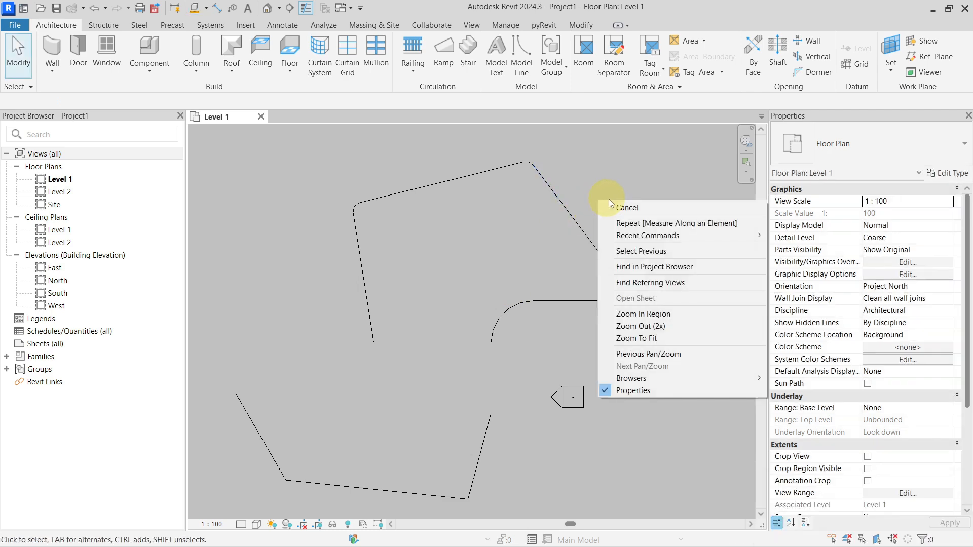
left_click(610, 203)
key("Tab")
left_click(582, 229)
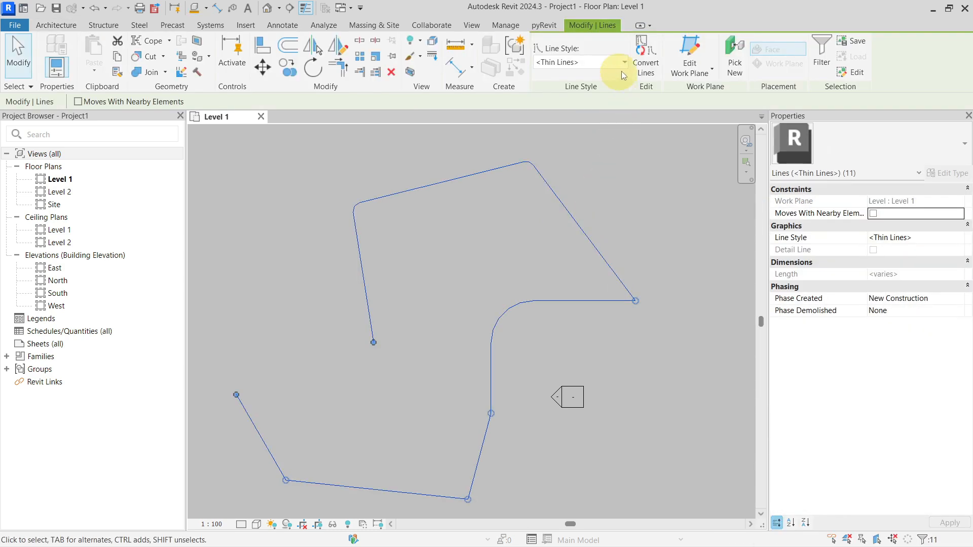
left_click(647, 55)
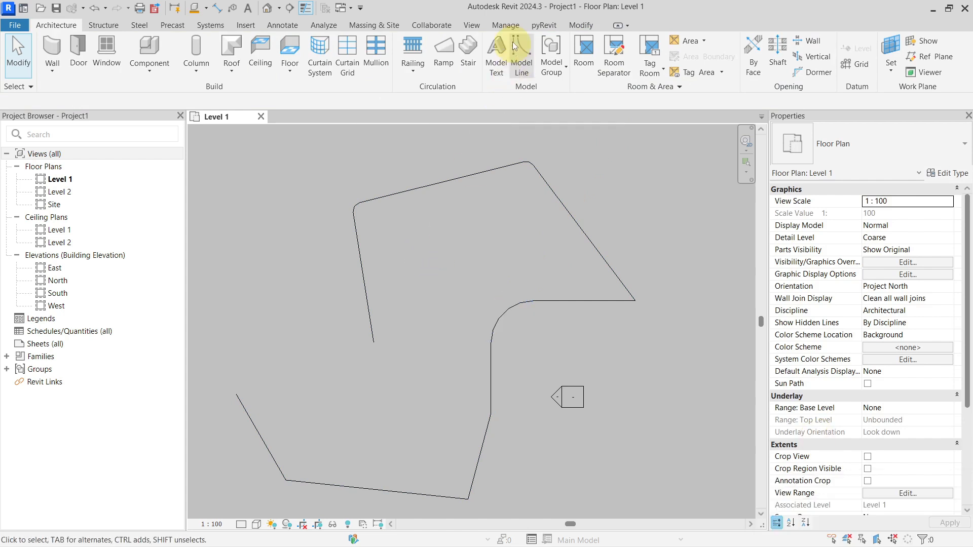
Step: Open the Calculate Total Length of Selected Lines script from the Autodesk Samples in Dynamo Player
left_click(507, 25)
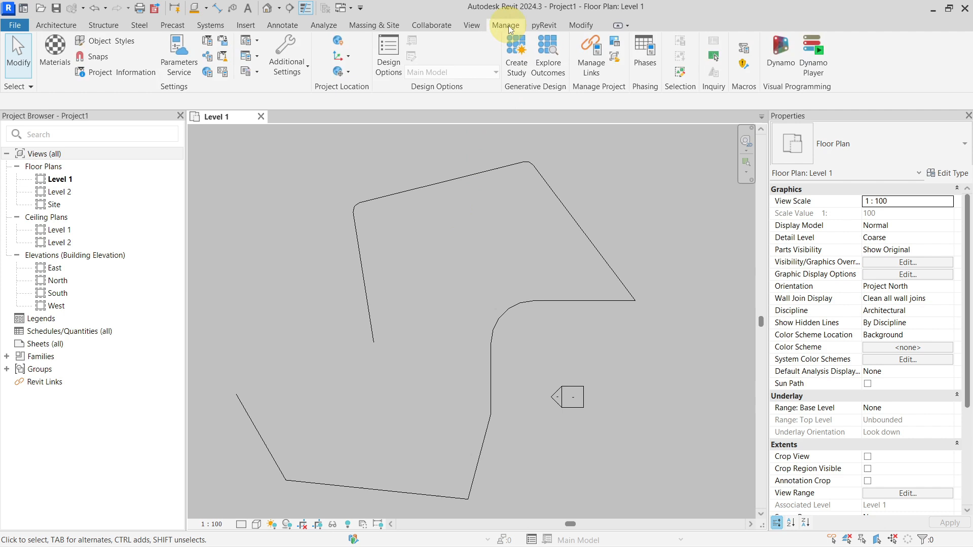
left_click(820, 74)
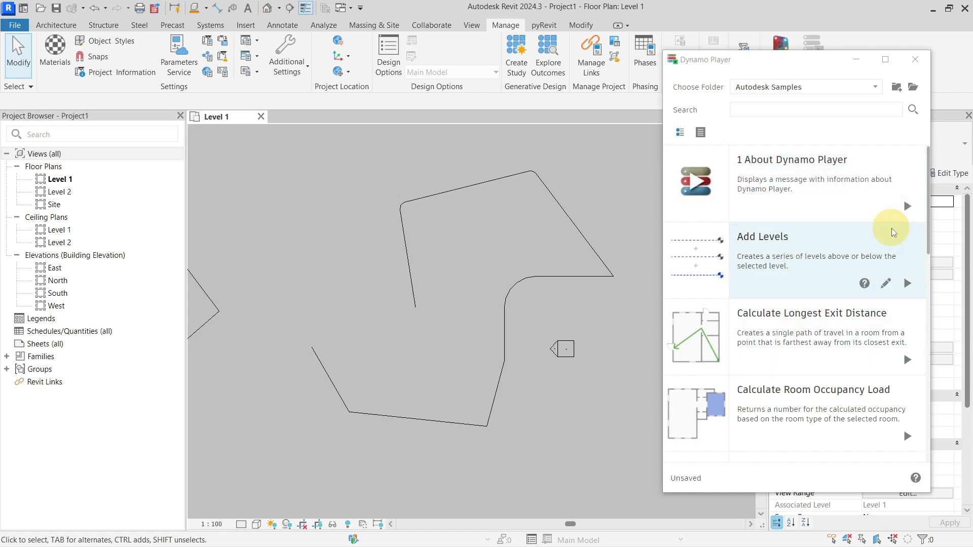
scroll(892, 243, "down", 3)
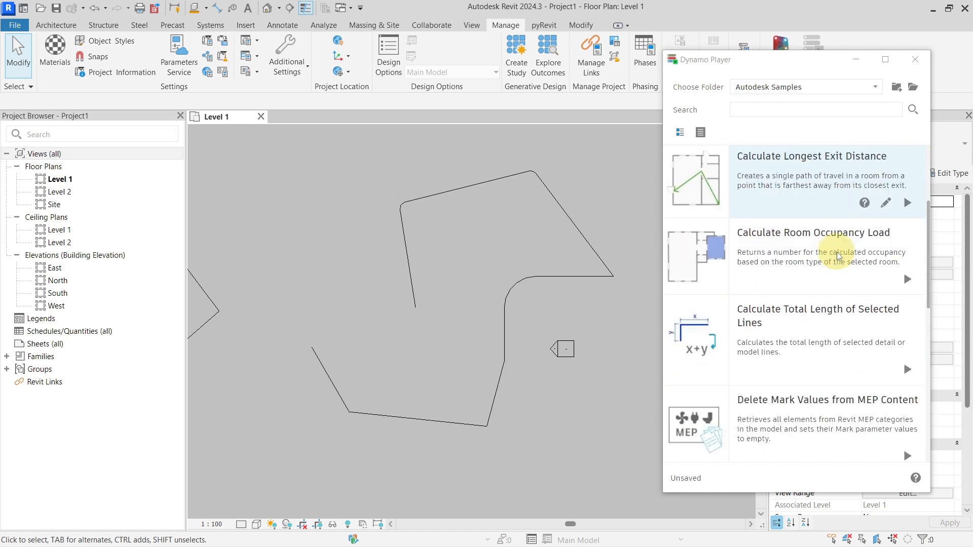
left_click(788, 304)
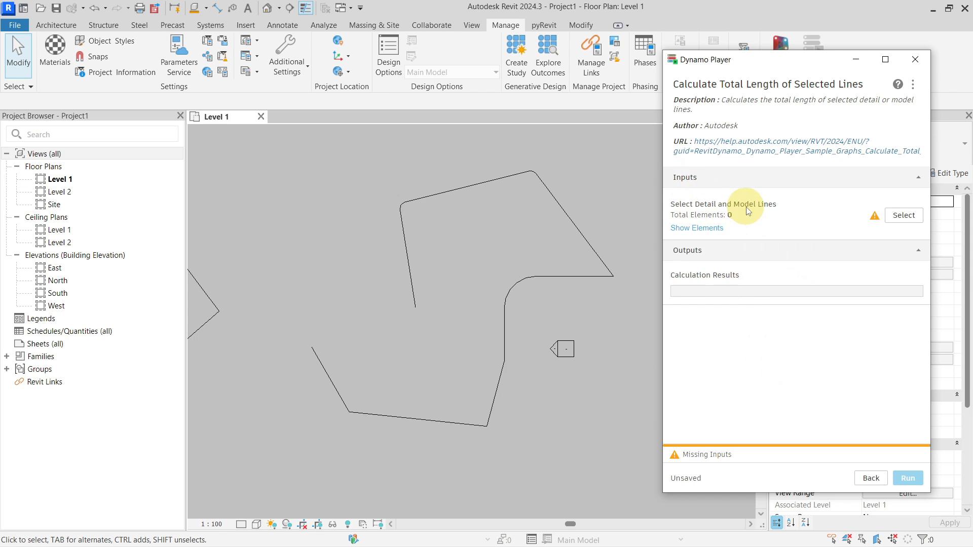
Step: Temporarily hide the elevation marker beside the filleted detail line chain
left_click_drag(543, 326, 604, 400)
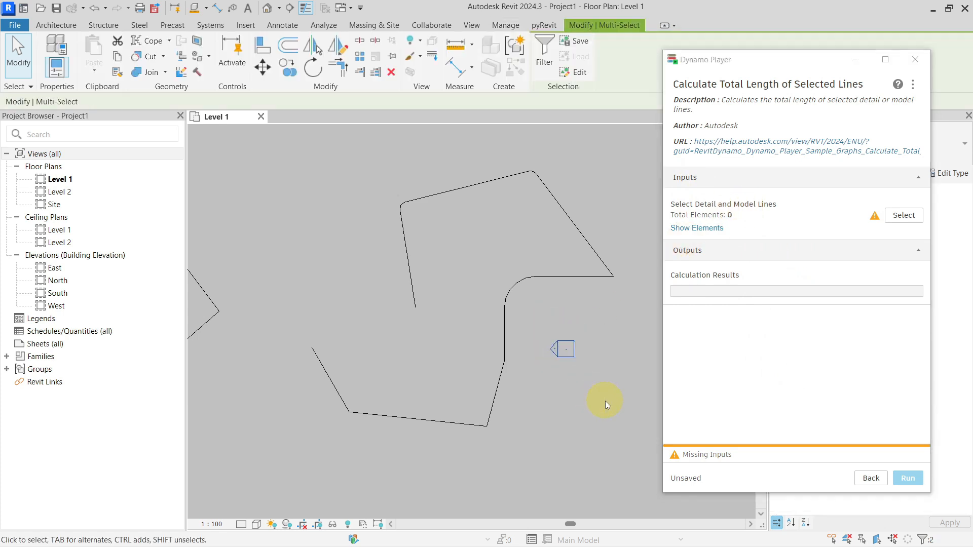
key("h")
key("h")
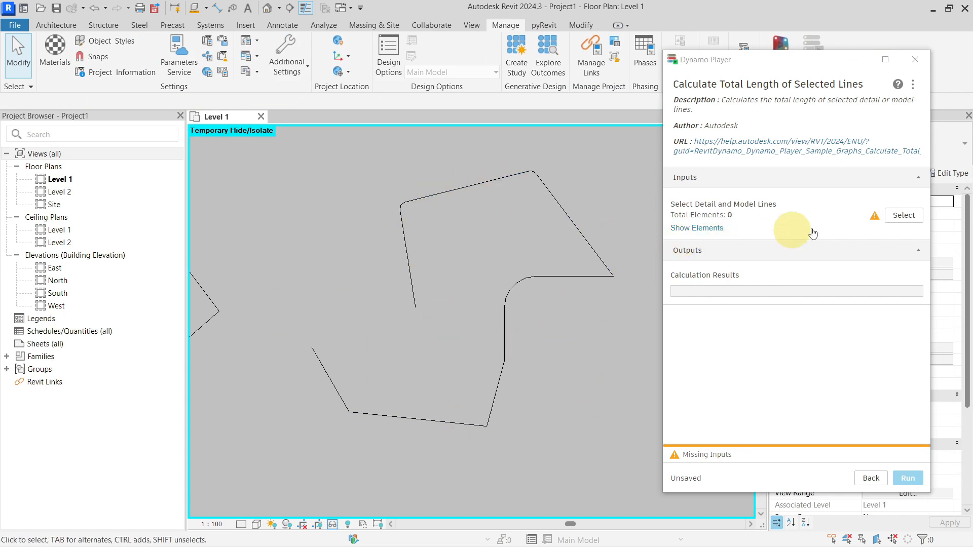
Step: Pick all lines and arcs of the filleted detail line chain as script input and run the total length calculation
left_click(902, 223)
left_click_drag(626, 474, 313, 174)
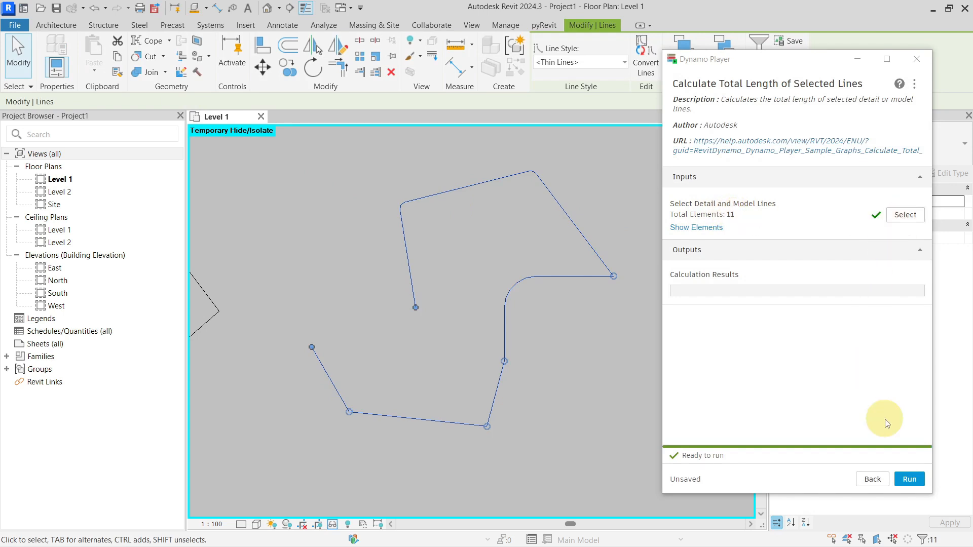
left_click(909, 479)
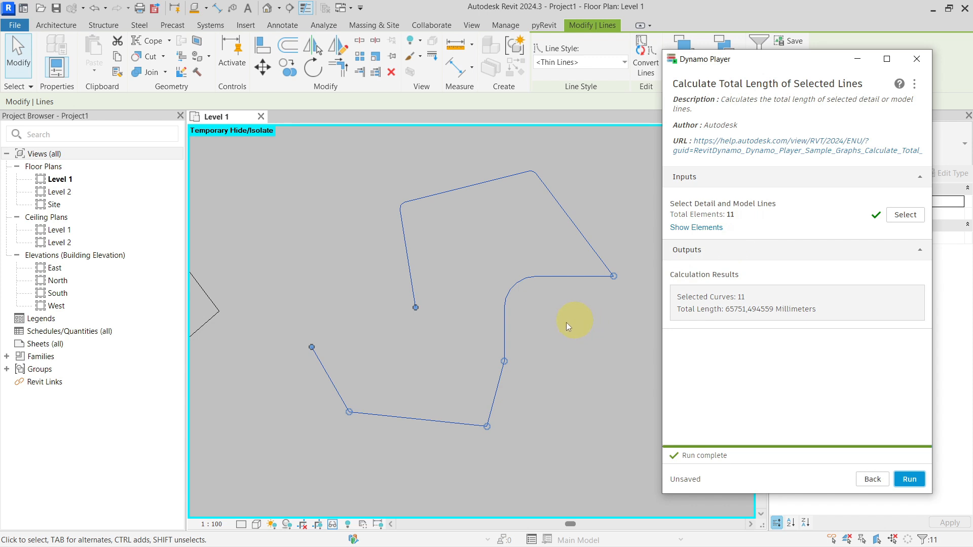
scroll(555, 325, "down", 2)
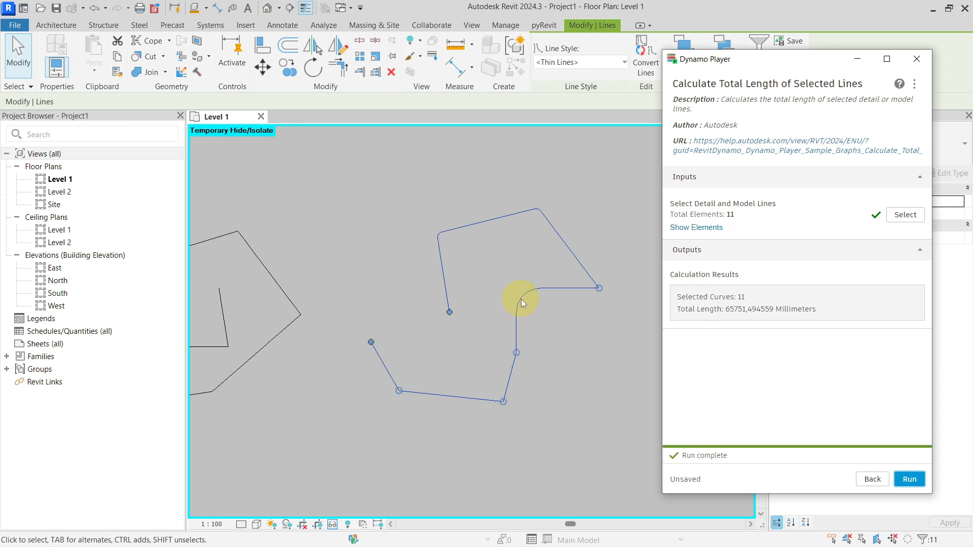
scroll(527, 299, "down", 2)
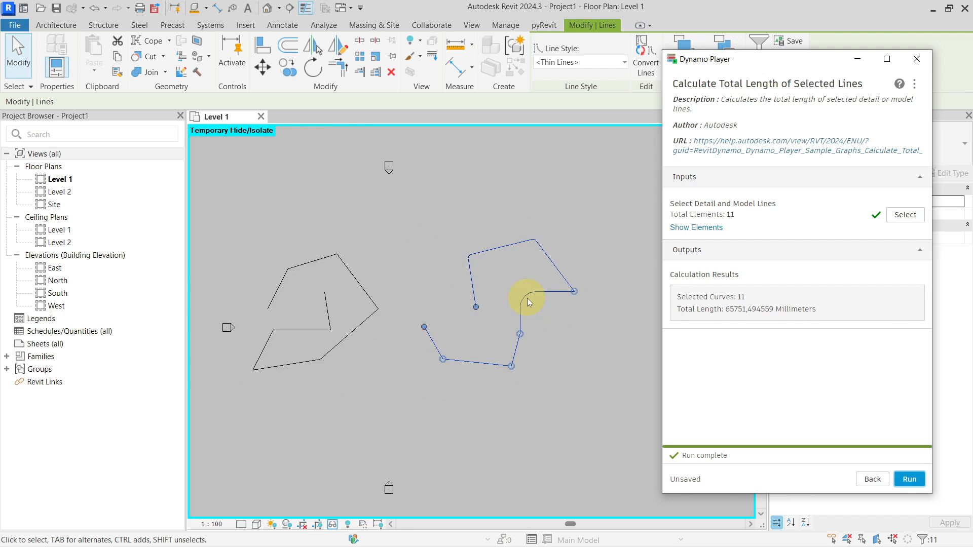